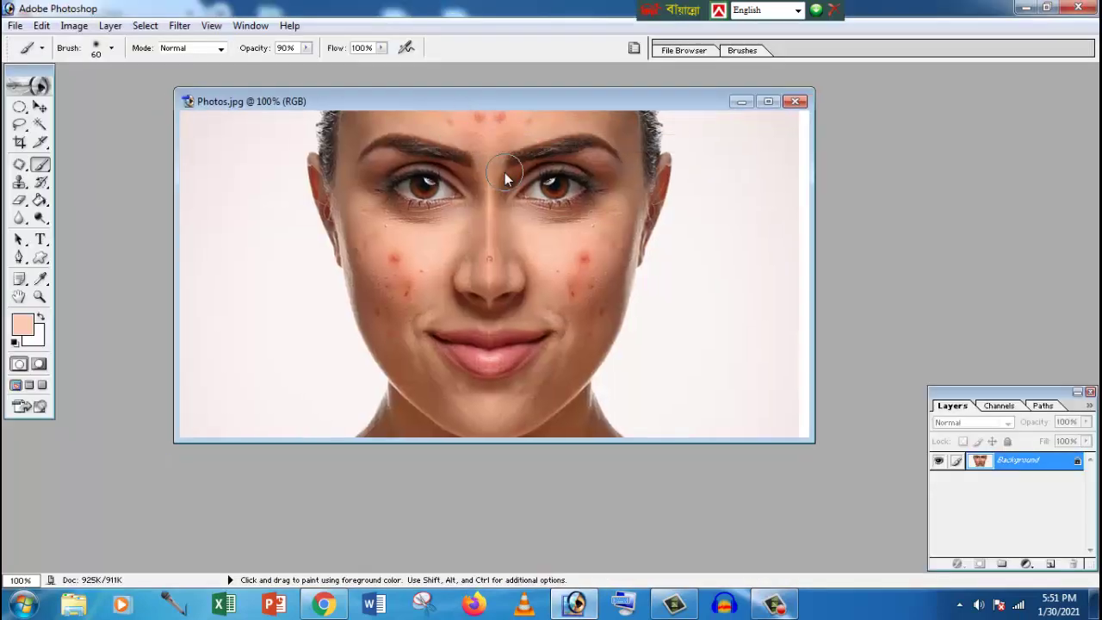
# Step: Zoom the portrait between 200% and the full-face view to inspect the cheek spots
pyautogui.hotkey('ctrl', '+')
pyautogui.hotkey('ctrl', '-')
pyautogui.hotkey('ctrl', '+')
pyautogui.hotkey('ctrl', '-')
pyautogui.hotkey('ctrl', '+')
pyautogui.hotkey('ctrl', '+')
pyautogui.hotkey('ctrl', '-')
pyautogui.hotkey('ctrl', '-')
pyautogui.hotkey('ctrl', '-')
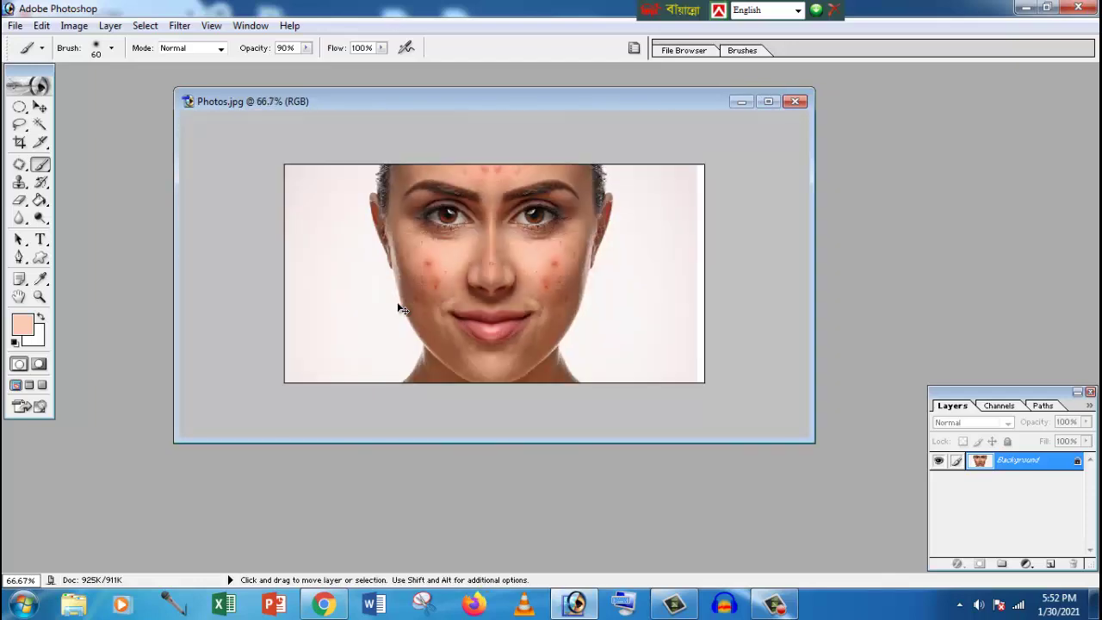
pyautogui.hotkey('ctrl', '+')
pyautogui.hotkey('ctrl', '+')
pyautogui.hotkey('ctrl', '-')
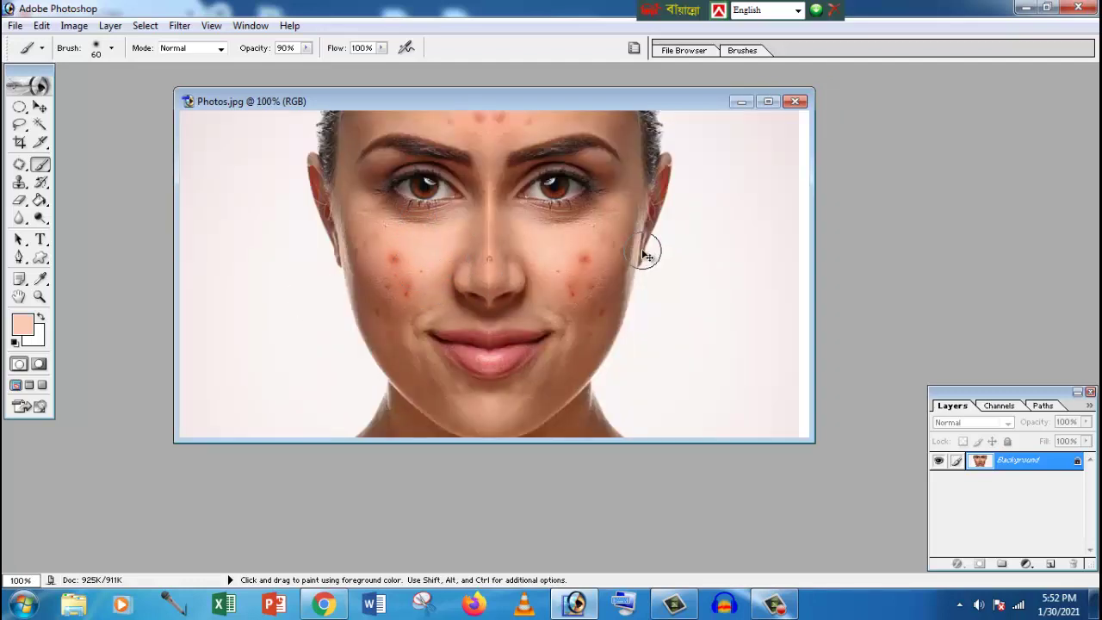
# Step: Magnify the cheeks to 200%, return to full view, and maximize the photo window
pyautogui.press('v')
pyautogui.hotkey('ctrl', '+')
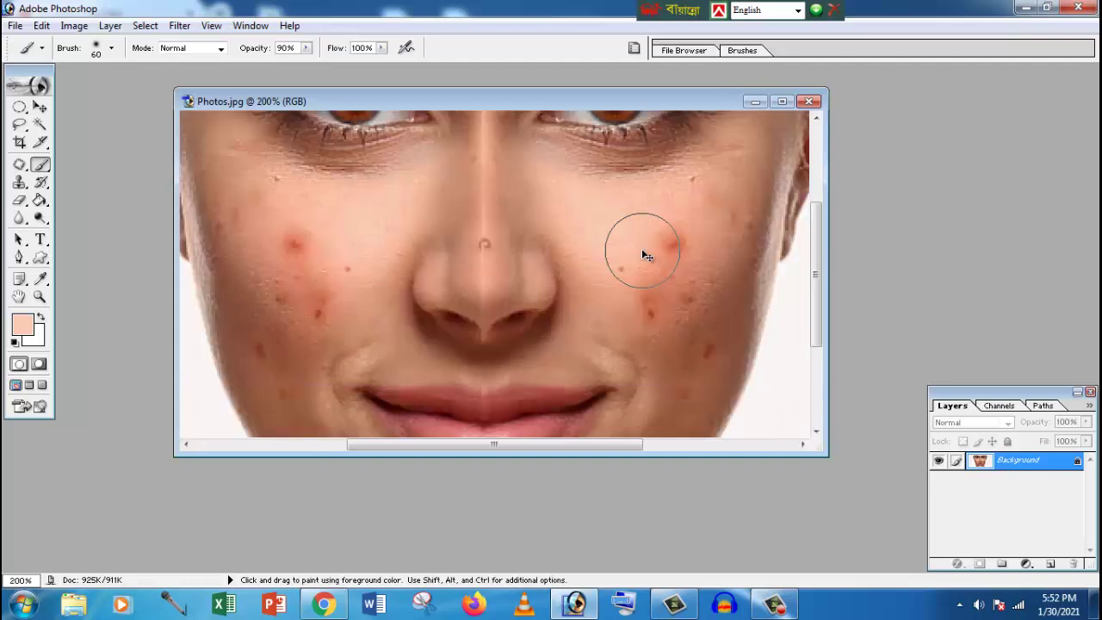
pyautogui.hotkey('ctrl', '-')
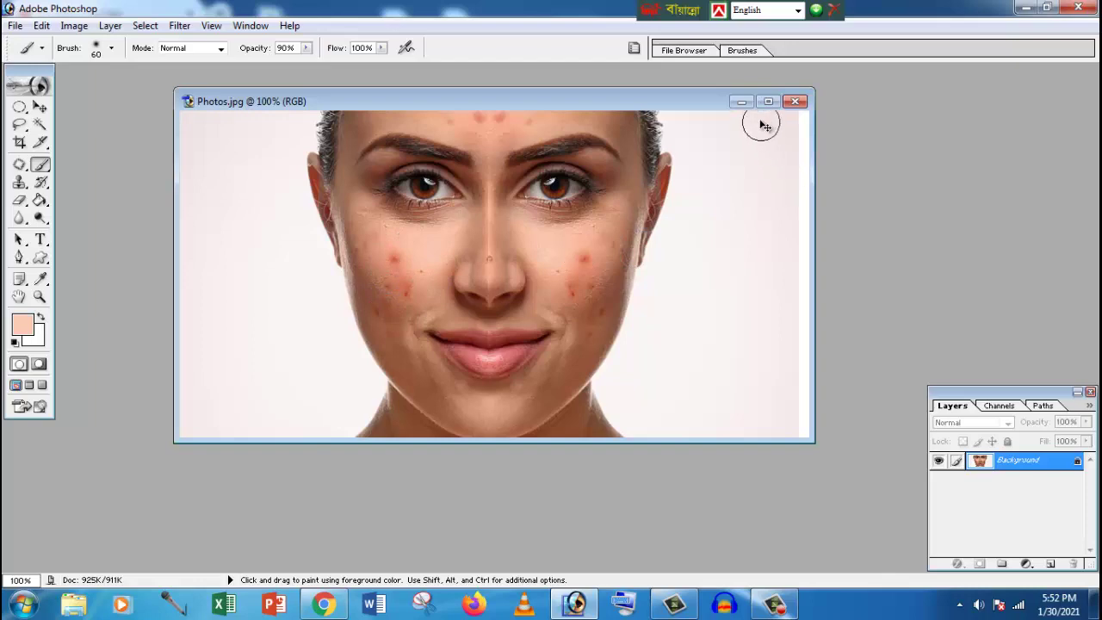
pyautogui.click(768, 102)
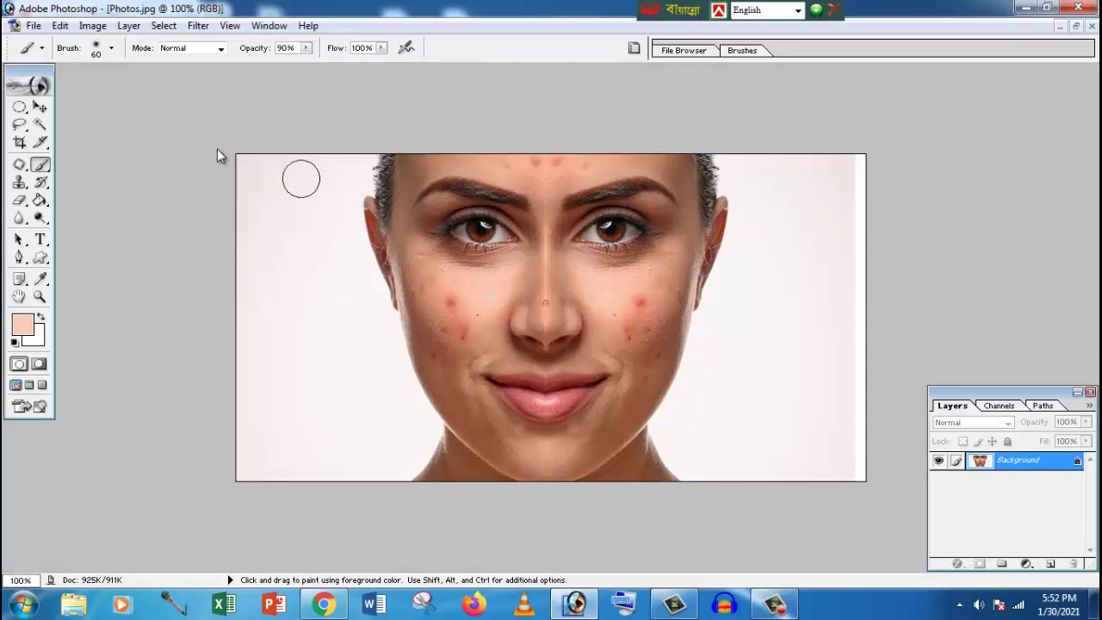
# Step: Browse the healing and brush tool flyouts, then magnify the face to 200%
pyautogui.click(19, 163)
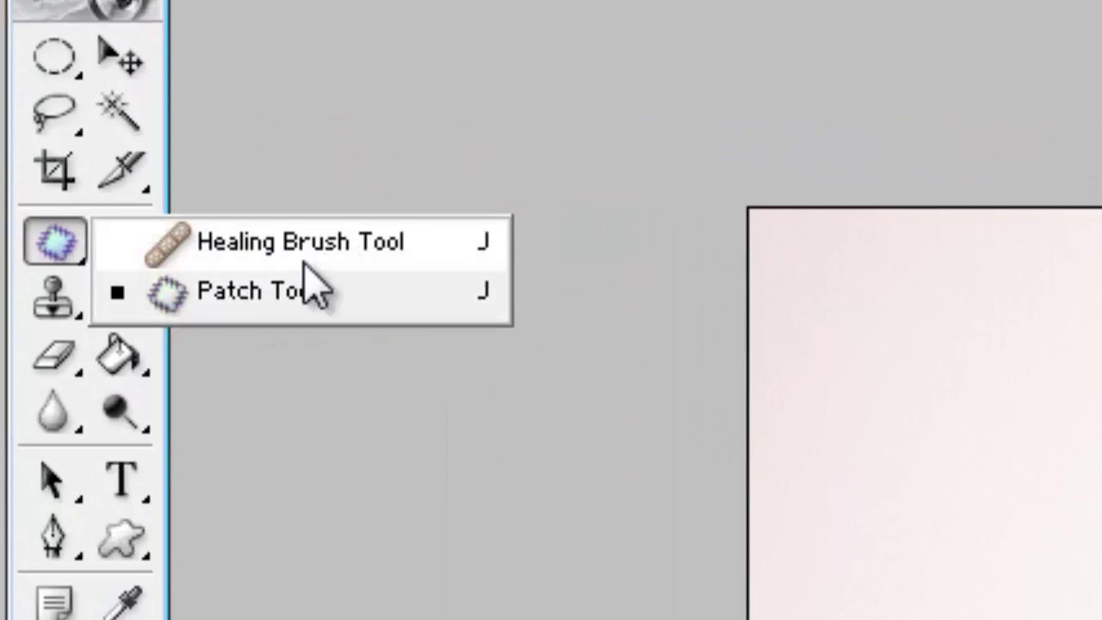
pyautogui.click(122, 241)
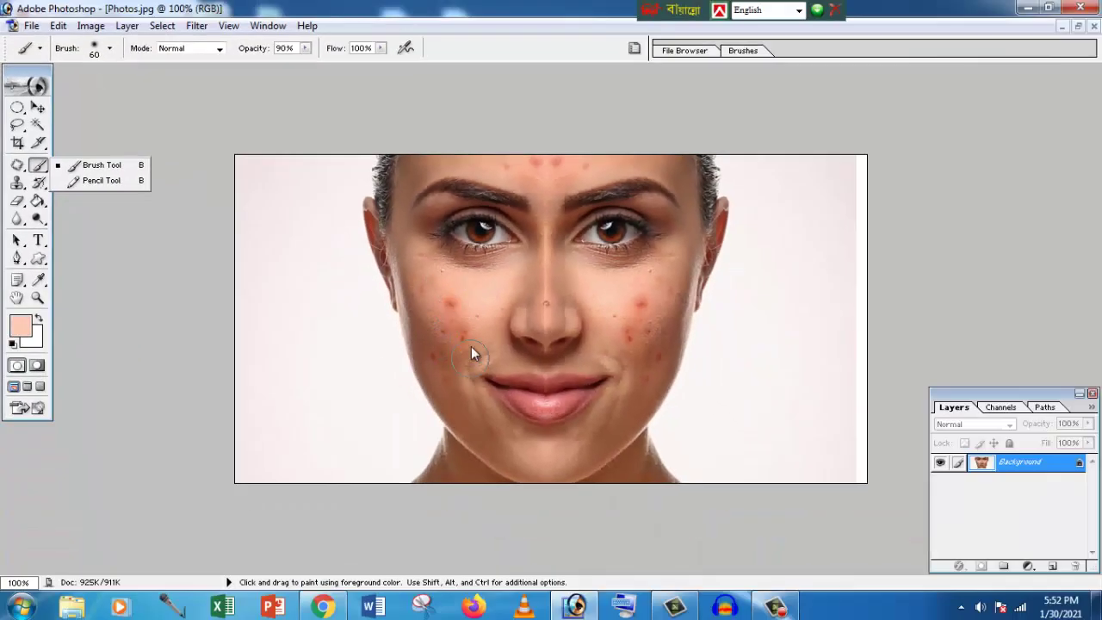
pyautogui.click(107, 238)
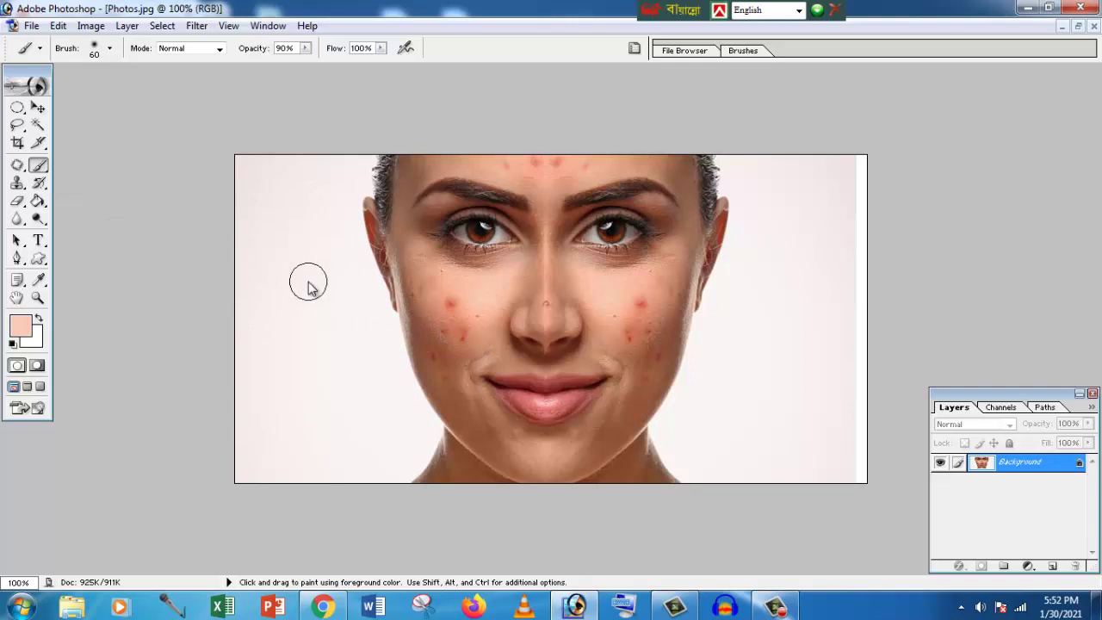
pyautogui.hotkey('ctrl', '+')
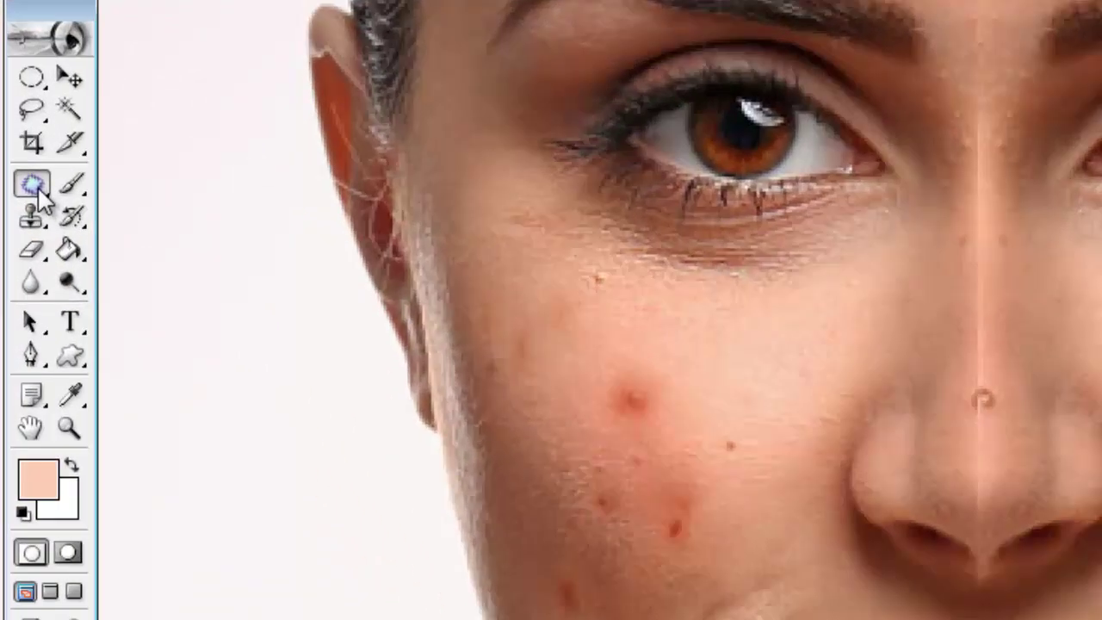
# Step: With the Healing Brush and a clean-skin sample, heal four red spots on the left cheek
pyautogui.moveTo(19, 169); pyautogui.dragTo(69, 170)
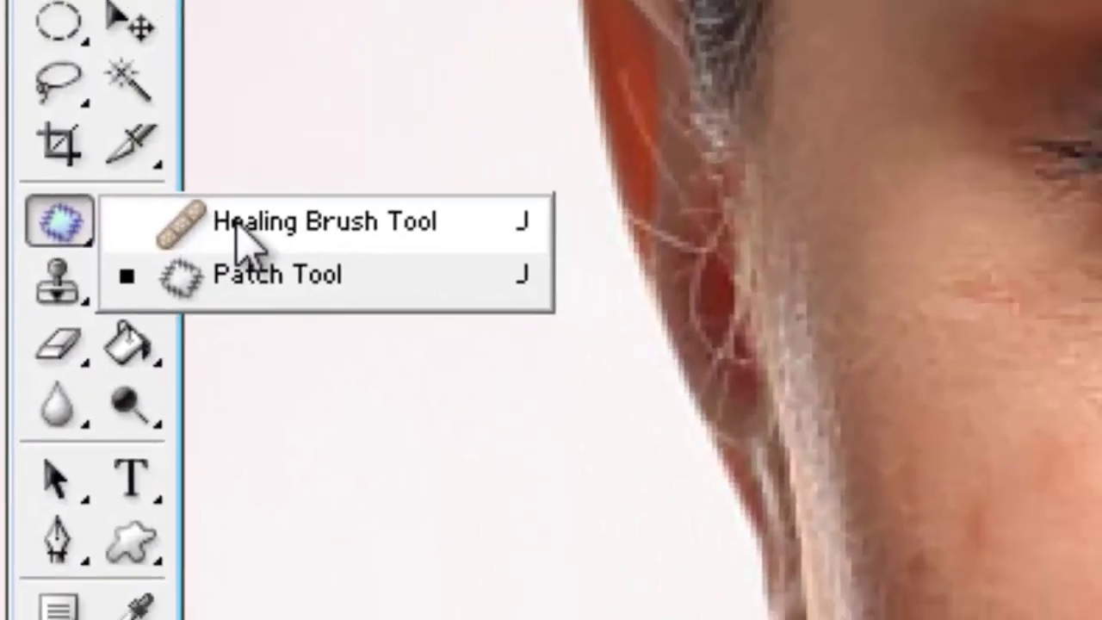
pyautogui.click(267, 234)
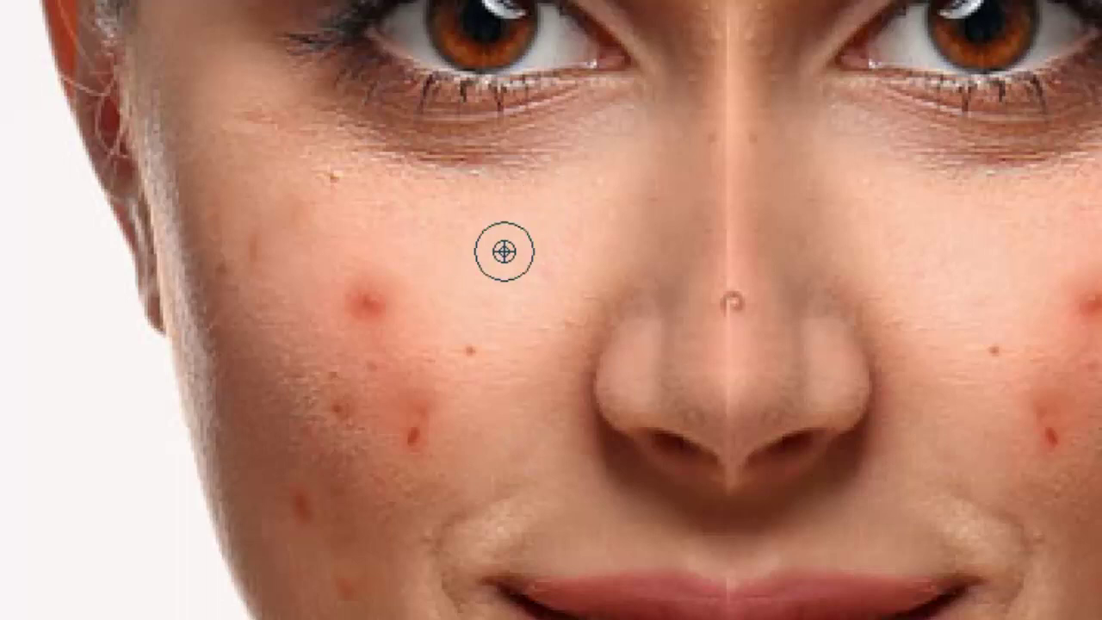
pyautogui.click(372, 295)
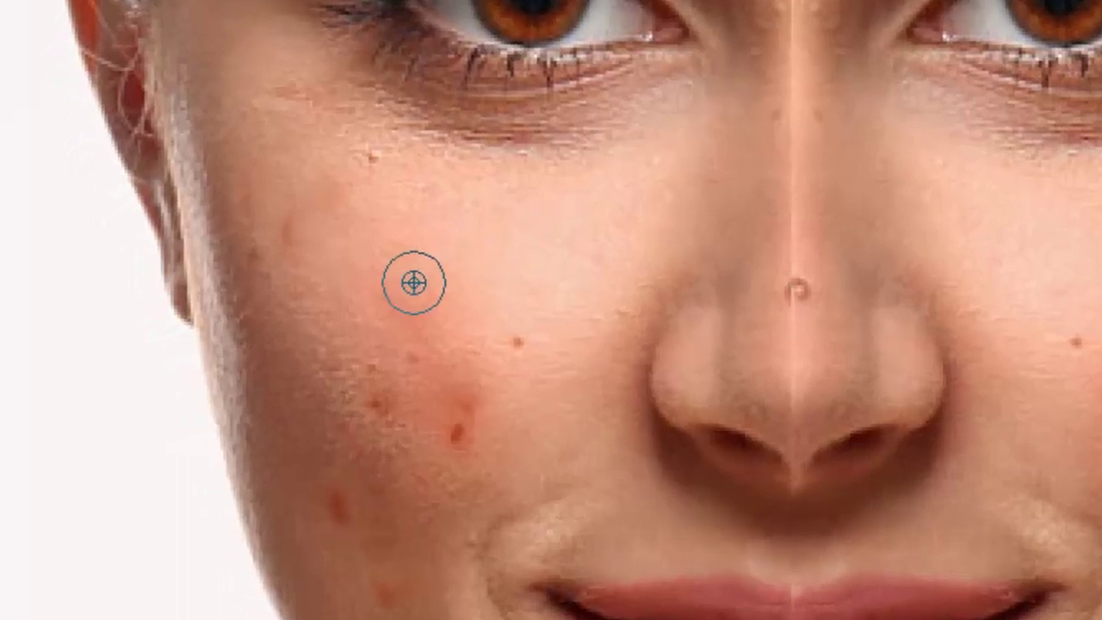
pyautogui.keyDown('alt'); pyautogui.click(554, 276); pyautogui.keyUp('alt')
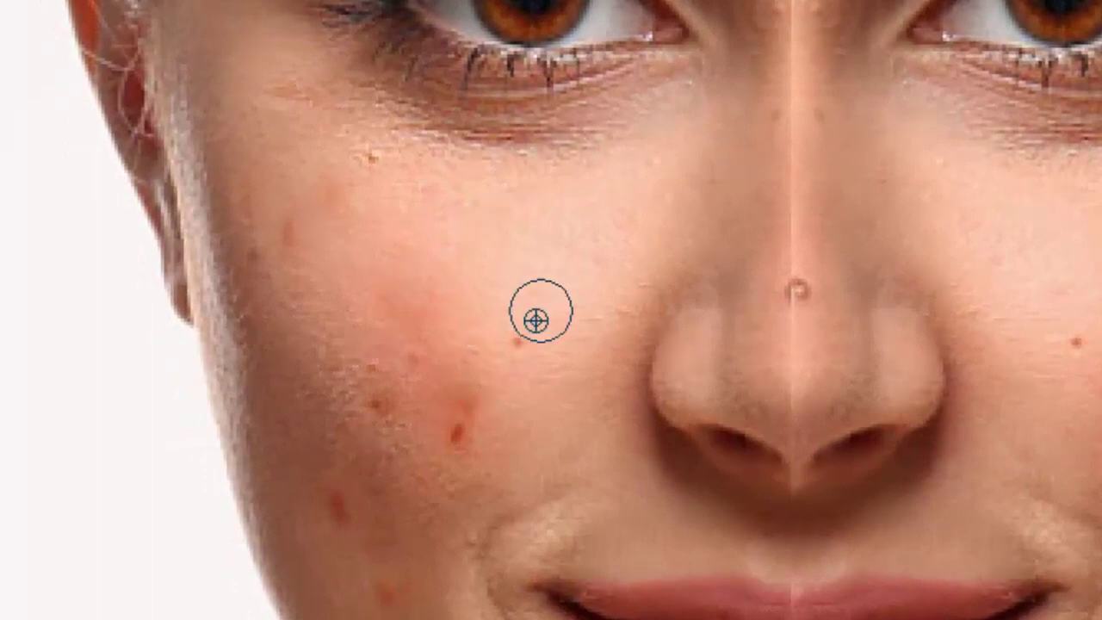
pyautogui.click(525, 342)
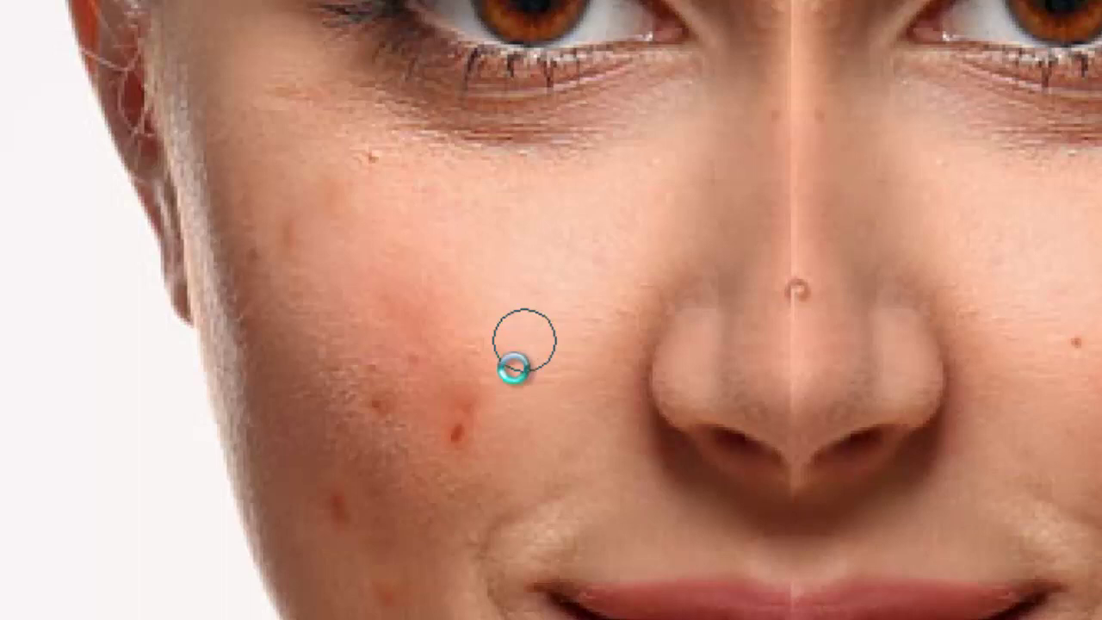
pyautogui.click(463, 428)
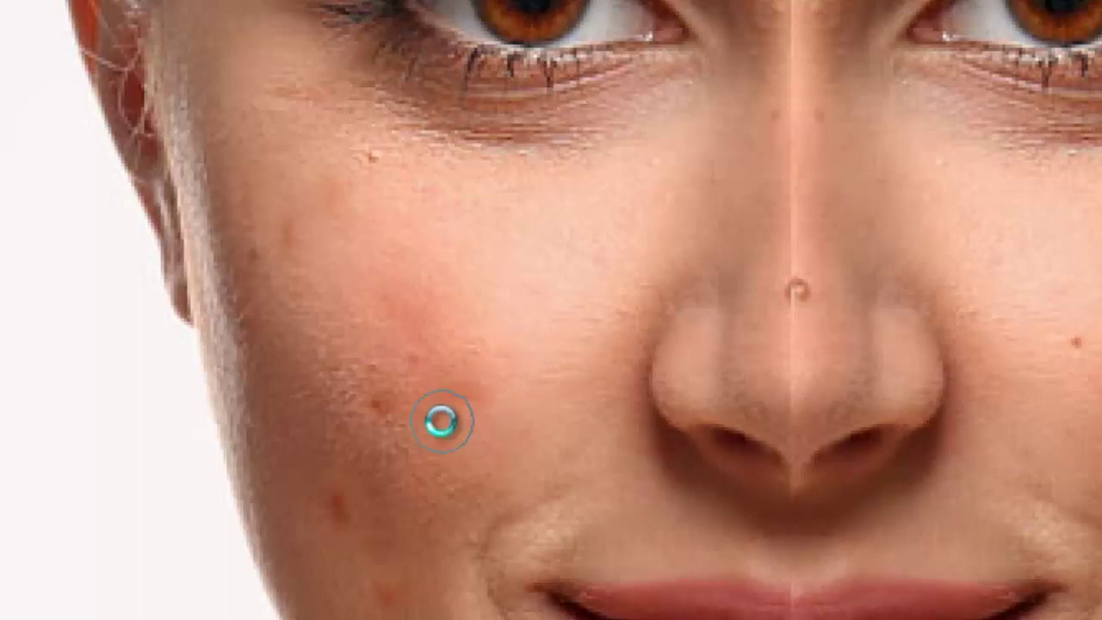
pyautogui.click(383, 402)
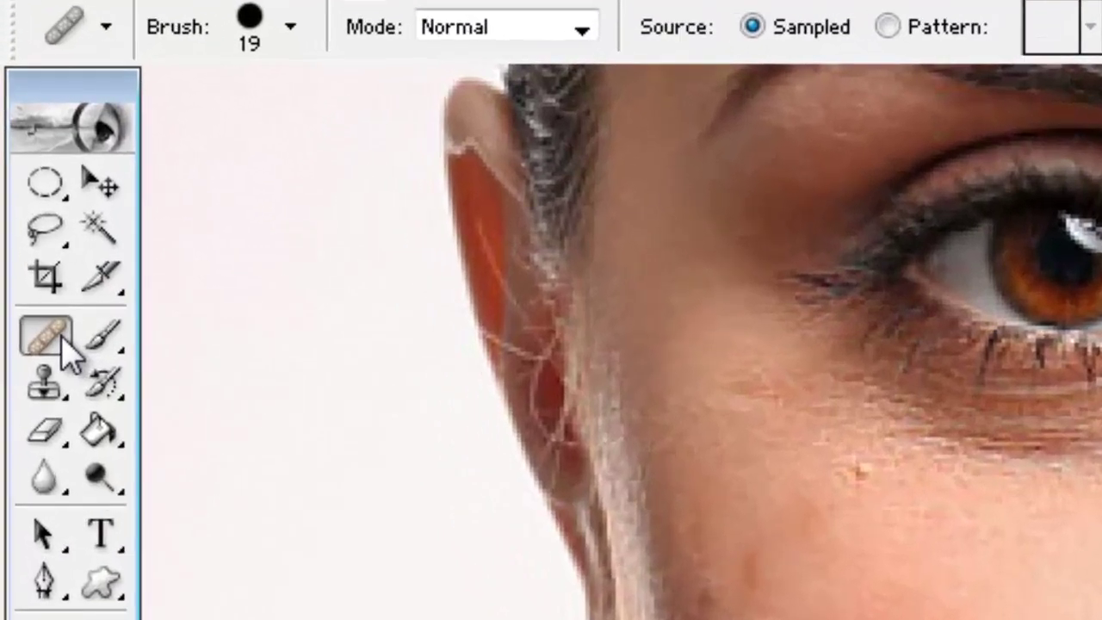
# Step: Select the Patch Tool from the healing tool flyout
pyautogui.click(18, 183)
pyautogui.click(190, 383)
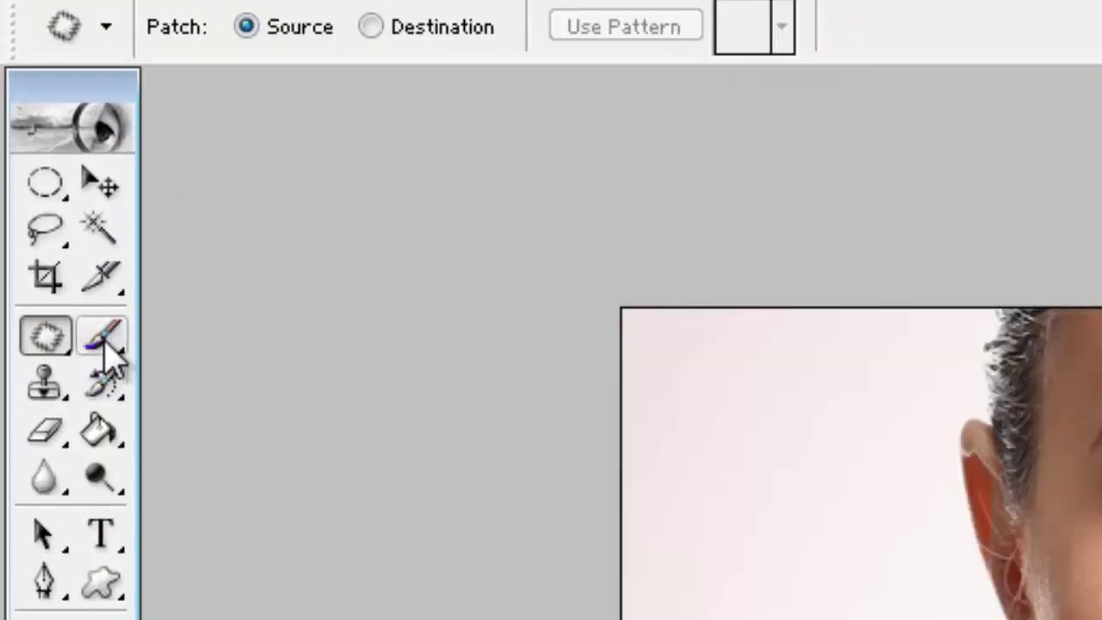
pyautogui.click(50, 339)
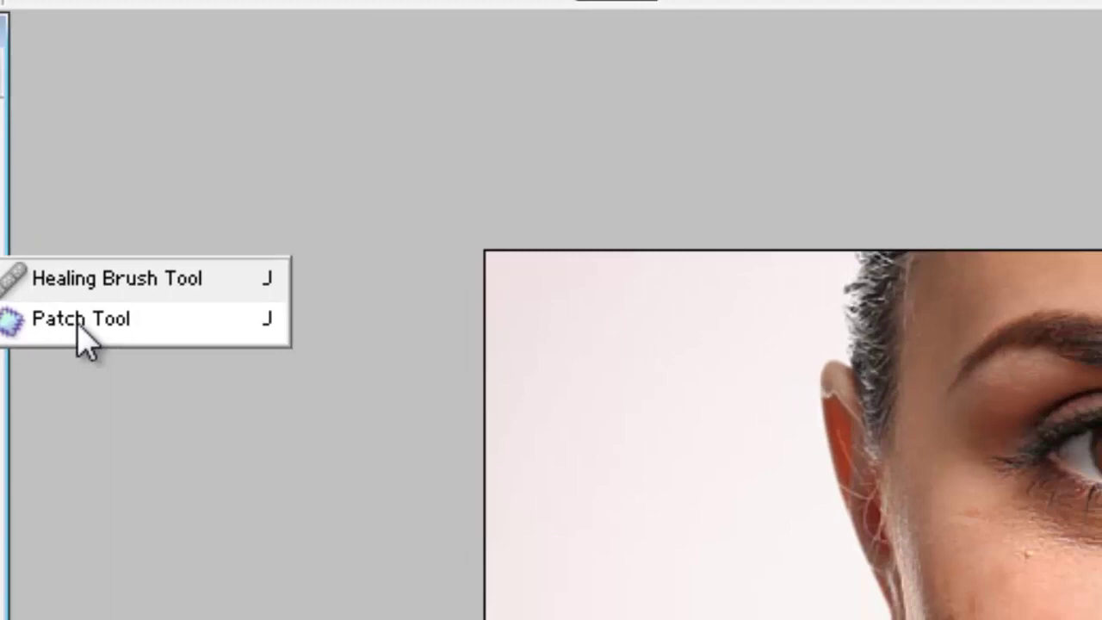
pyautogui.click(211, 387)
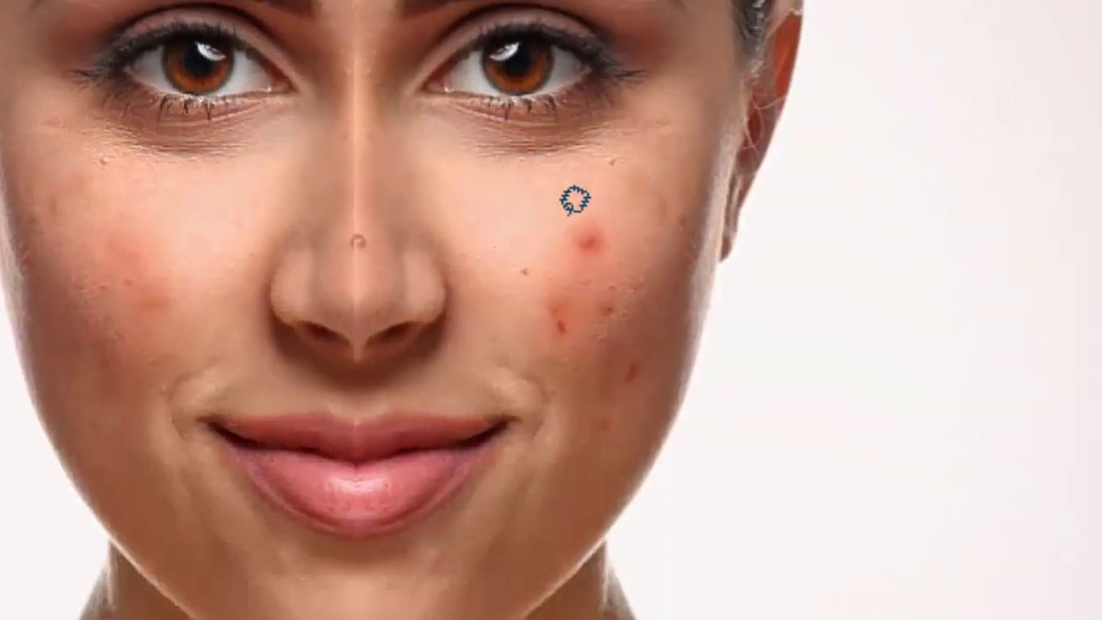
# Step: Patch two right-cheek blemishes with clean skin from above, deselecting after each
pyautogui.moveTo(566, 214)
pyautogui.mouseDown()
pyautogui.moveTo(611, 191)
pyautogui.moveTo(568, 198)
pyautogui.mouseUp()
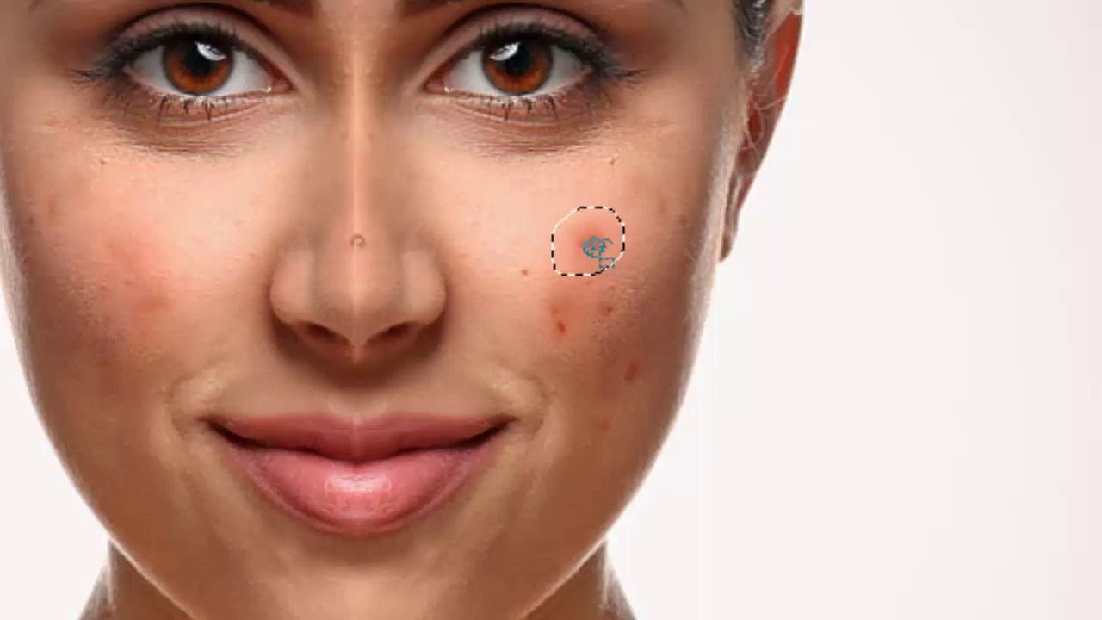
pyautogui.moveTo(593, 255); pyautogui.dragTo(505, 221)
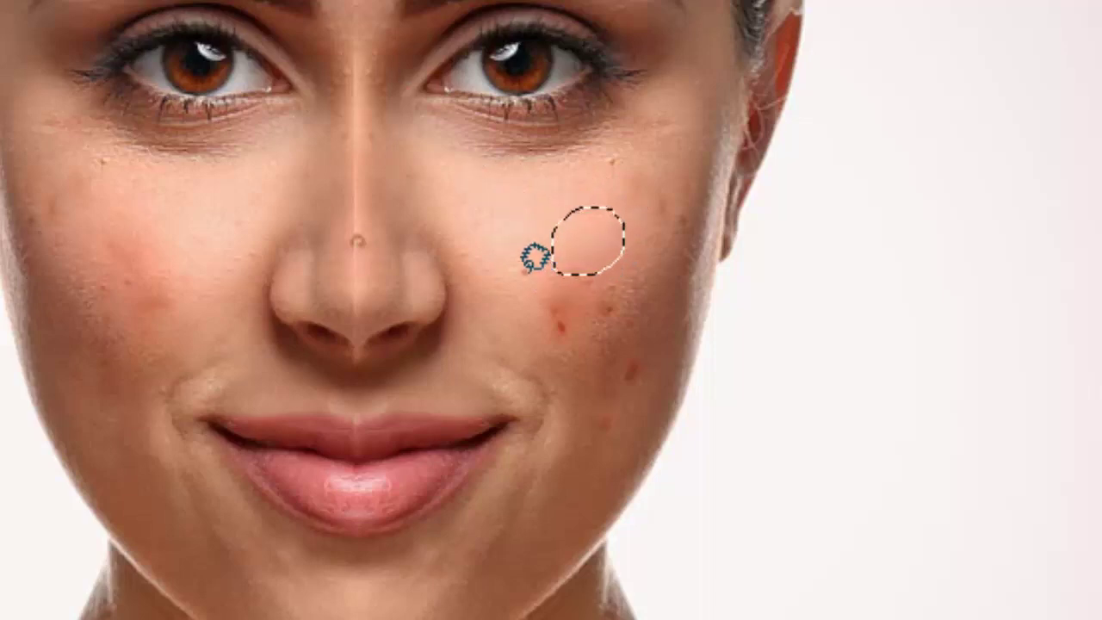
pyautogui.hotkey('ctrl', 'd')
pyautogui.moveTo(520, 261)
pyautogui.mouseDown()
pyautogui.moveTo(509, 263)
pyautogui.moveTo(512, 233)
pyautogui.mouseUp()
pyautogui.hotkey('ctrl', 'd')
# Step: Patch the remaining lower-cheek red spots with clean skin, dismissing a selection warning, then deselect
pyautogui.moveTo(549, 305)
pyautogui.mouseDown()
pyautogui.moveTo(571, 271)
pyautogui.moveTo(550, 305)
pyautogui.mouseUp()
pyautogui.moveTo(545, 239); pyautogui.dragTo(551, 245)
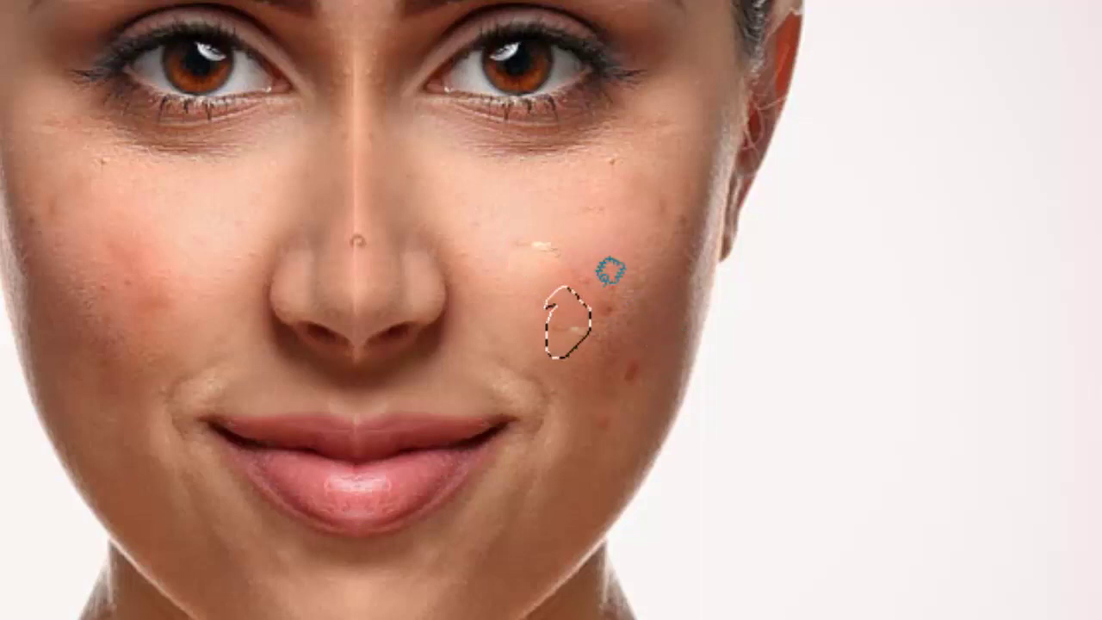
pyautogui.hotkey('ctrl', 'd')
pyautogui.moveTo(607, 291)
pyautogui.mouseDown()
pyautogui.moveTo(605, 283)
pyautogui.moveTo(610, 292)
pyautogui.mouseUp()
pyautogui.moveTo(627, 362); pyautogui.dragTo(630, 245)
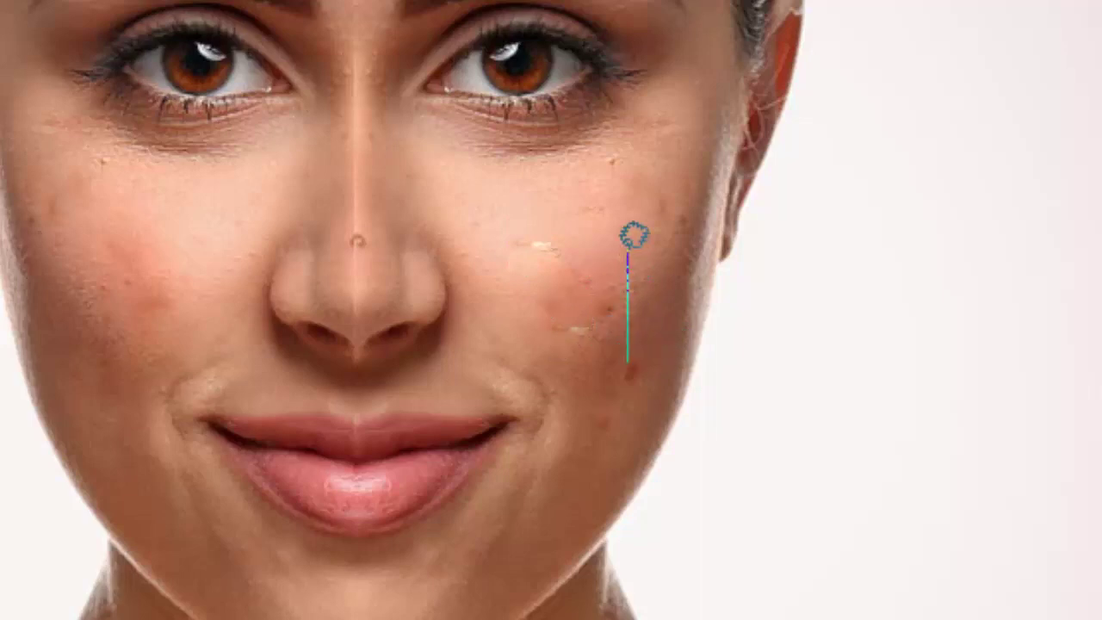
pyautogui.click(342, 85)
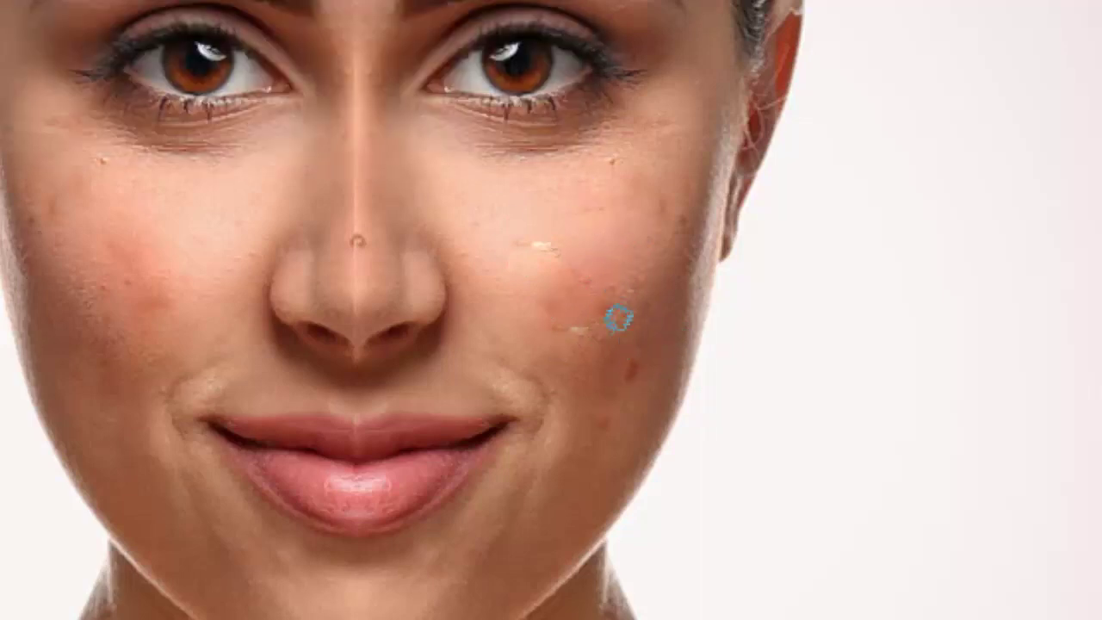
pyautogui.moveTo(618, 319); pyautogui.dragTo(610, 336)
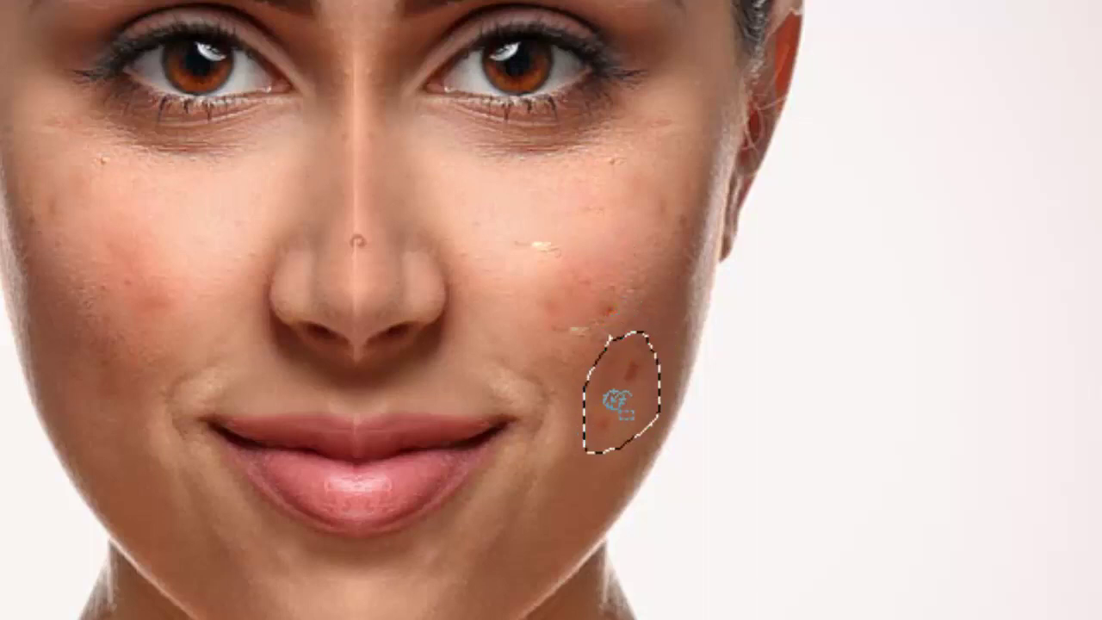
pyautogui.moveTo(616, 402); pyautogui.dragTo(623, 234)
pyautogui.moveTo(504, 228)
pyautogui.mouseDown()
pyautogui.moveTo(616, 294)
pyautogui.moveTo(516, 229)
pyautogui.mouseUp()
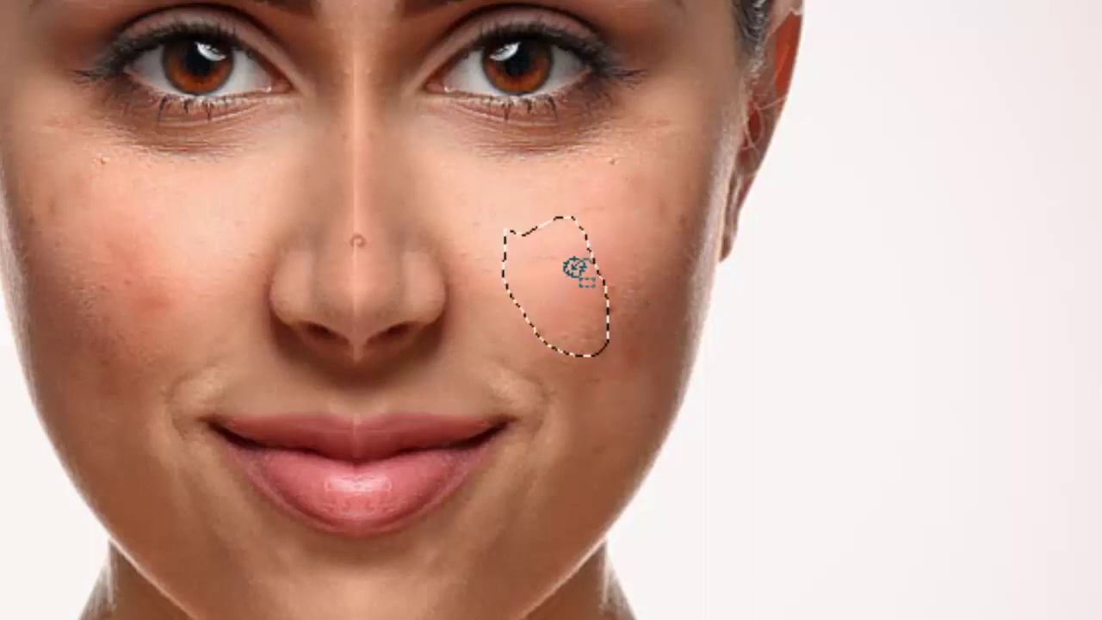
pyautogui.hotkey('ctrl', 'd')
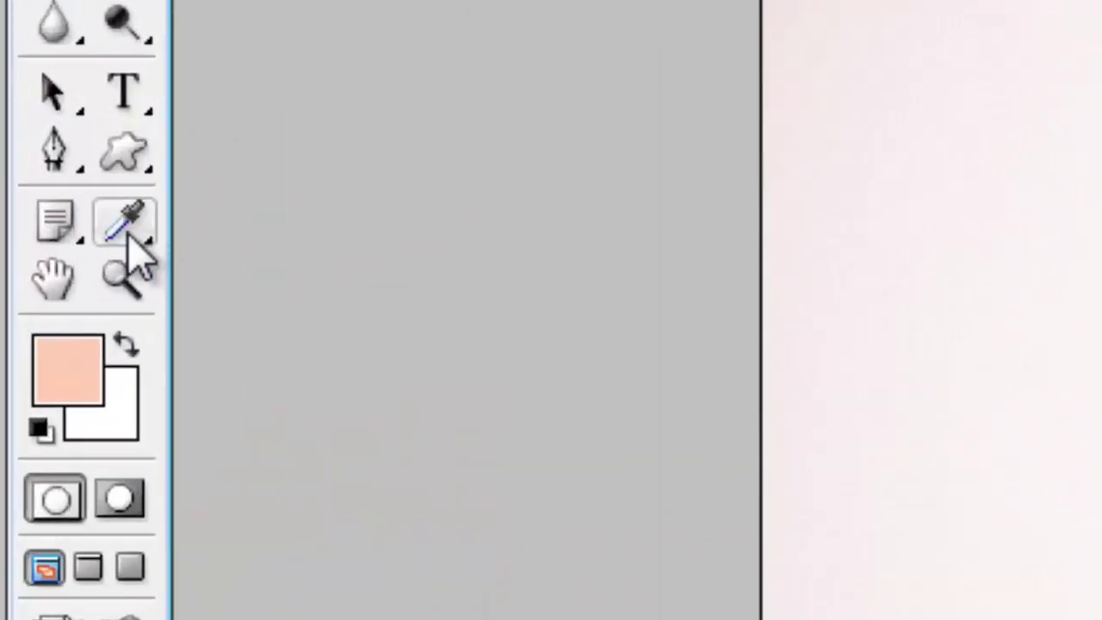
# Step: Sample a light peach skin tone with the Eyedropper and activate the Brush Tool
pyautogui.moveTo(129, 245); pyautogui.dragTo(275, 225)
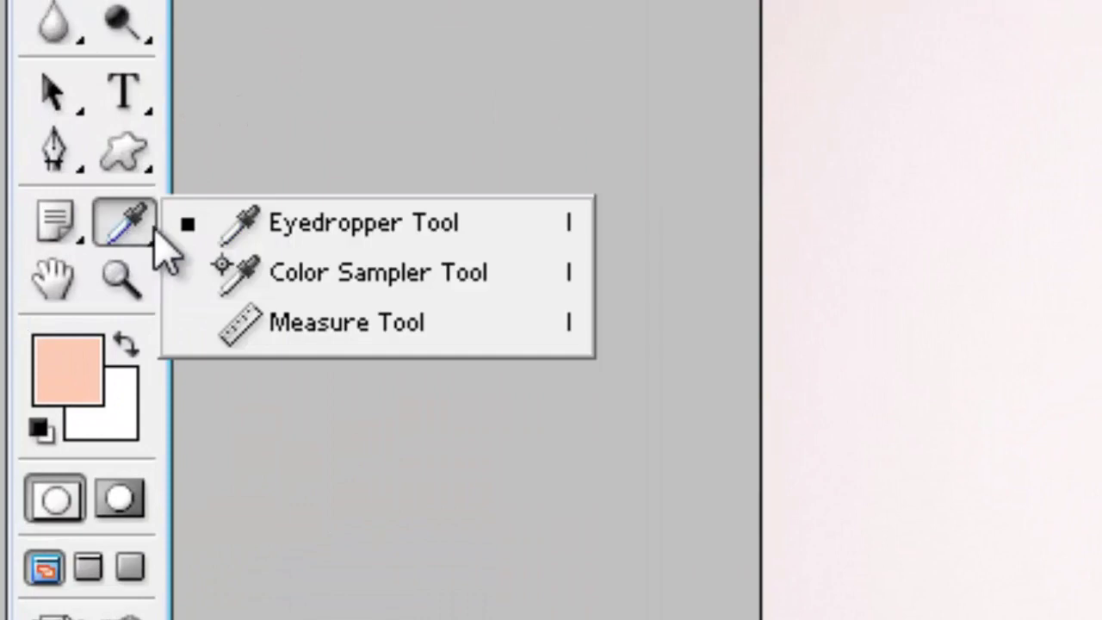
pyautogui.click(277, 223)
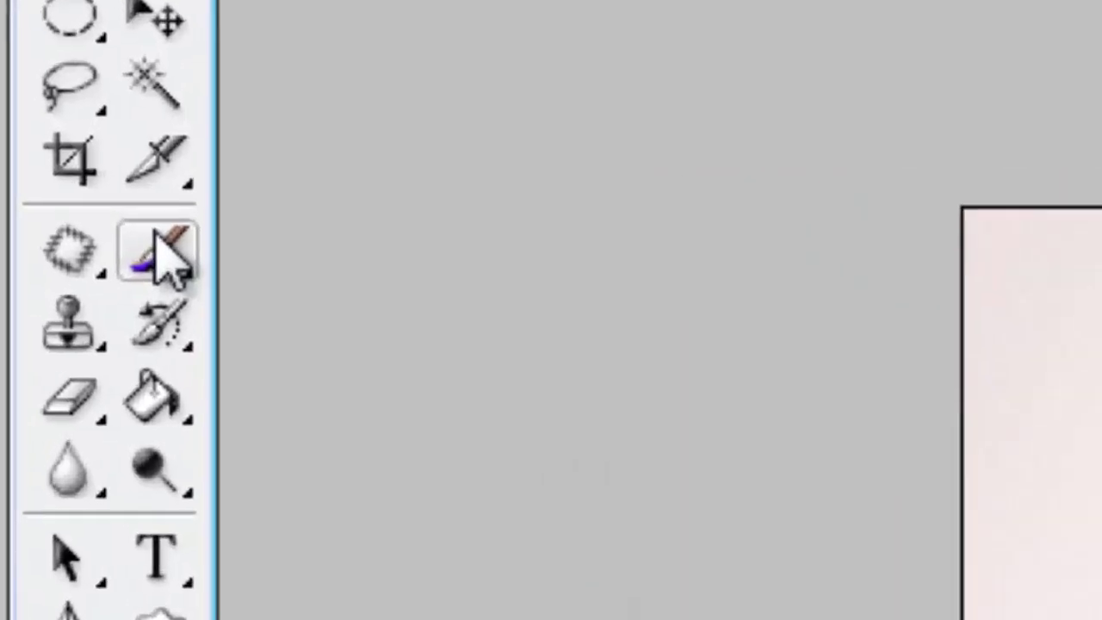
pyautogui.click(41, 168)
pyautogui.rightClick(229, 293)
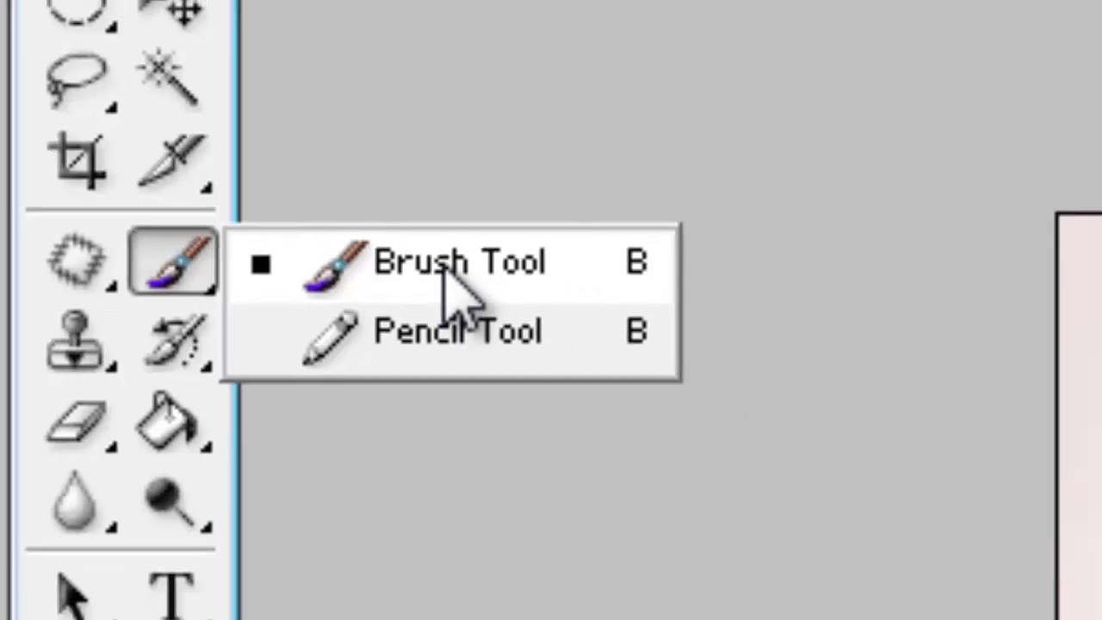
pyautogui.click(496, 286)
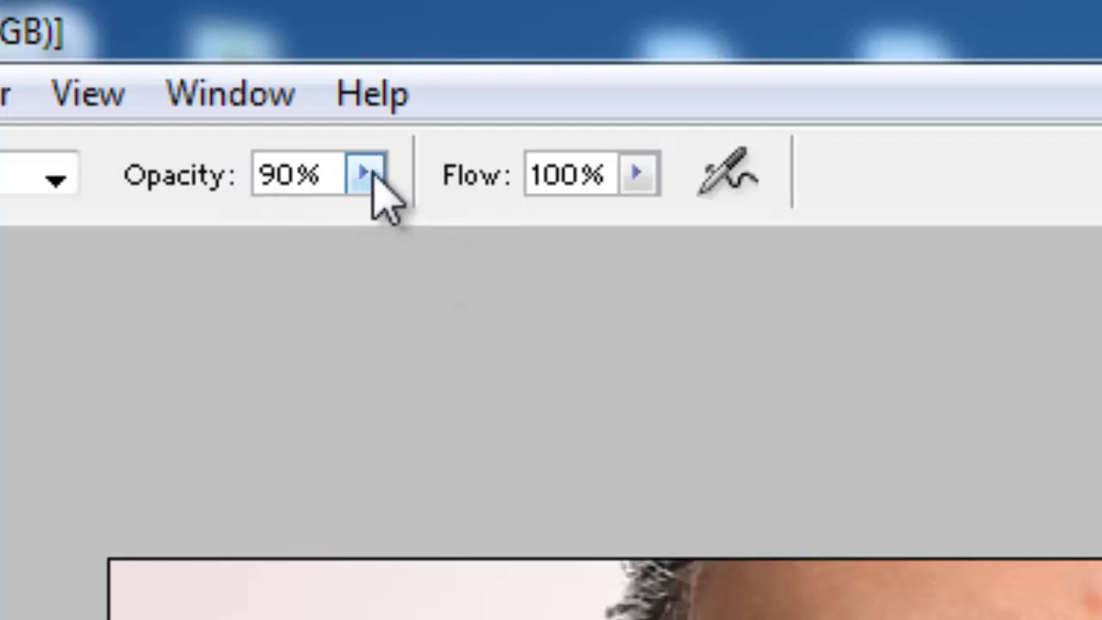
# Step: Lower the brush Opacity from 90% to 20% and Flow from 100% to 26%
pyautogui.click(369, 175)
pyautogui.moveTo(366, 233)
pyautogui.mouseDown()
pyautogui.moveTo(196, 233)
pyautogui.moveTo(246, 212)
pyautogui.moveTo(177, 220)
pyautogui.moveTo(229, 213)
pyautogui.mouseUp()
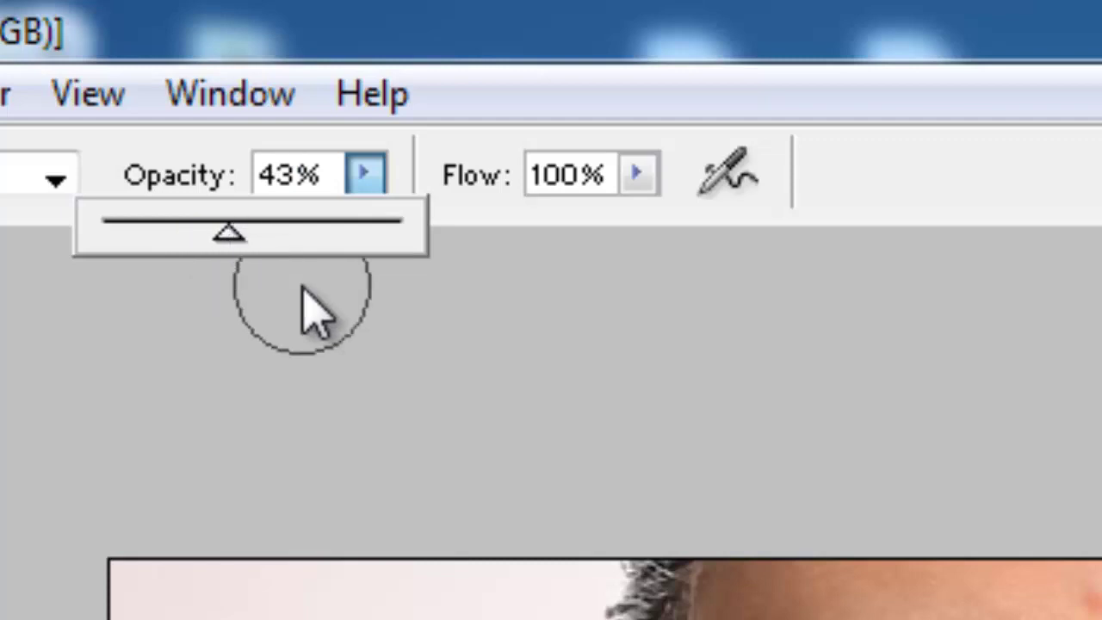
pyautogui.moveTo(229, 230)
pyautogui.mouseDown()
pyautogui.moveTo(192, 231)
pyautogui.moveTo(216, 227)
pyautogui.mouseUp()
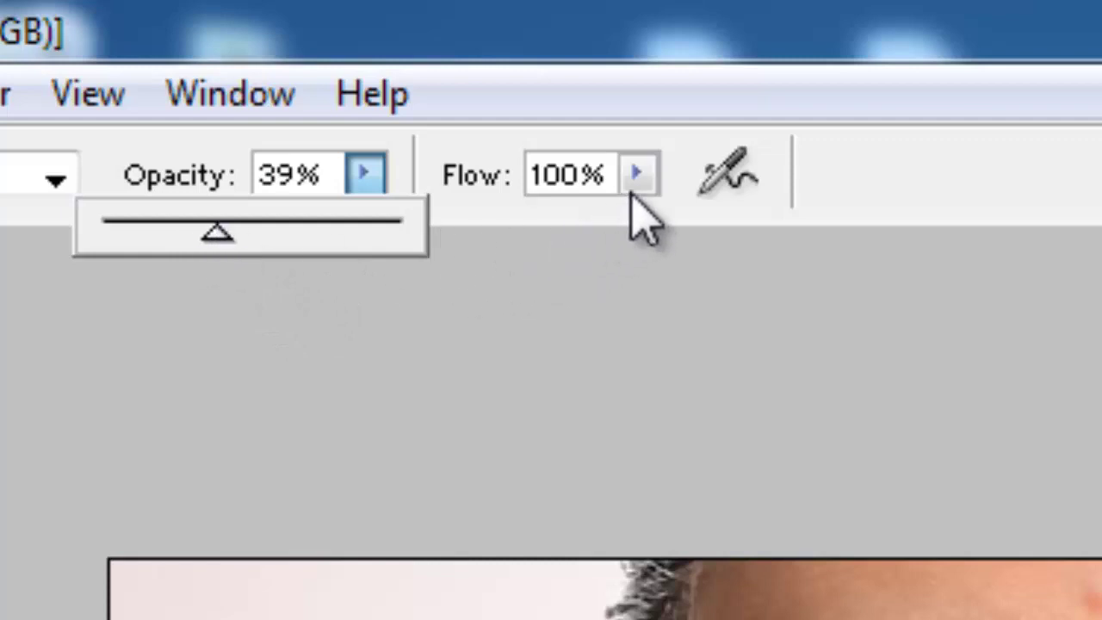
pyautogui.click(635, 183)
pyautogui.moveTo(635, 229)
pyautogui.mouseDown()
pyautogui.moveTo(460, 238)
pyautogui.moveTo(426, 254)
pyautogui.moveTo(468, 246)
pyautogui.moveTo(423, 255)
pyautogui.mouseUp()
pyautogui.click(363, 176)
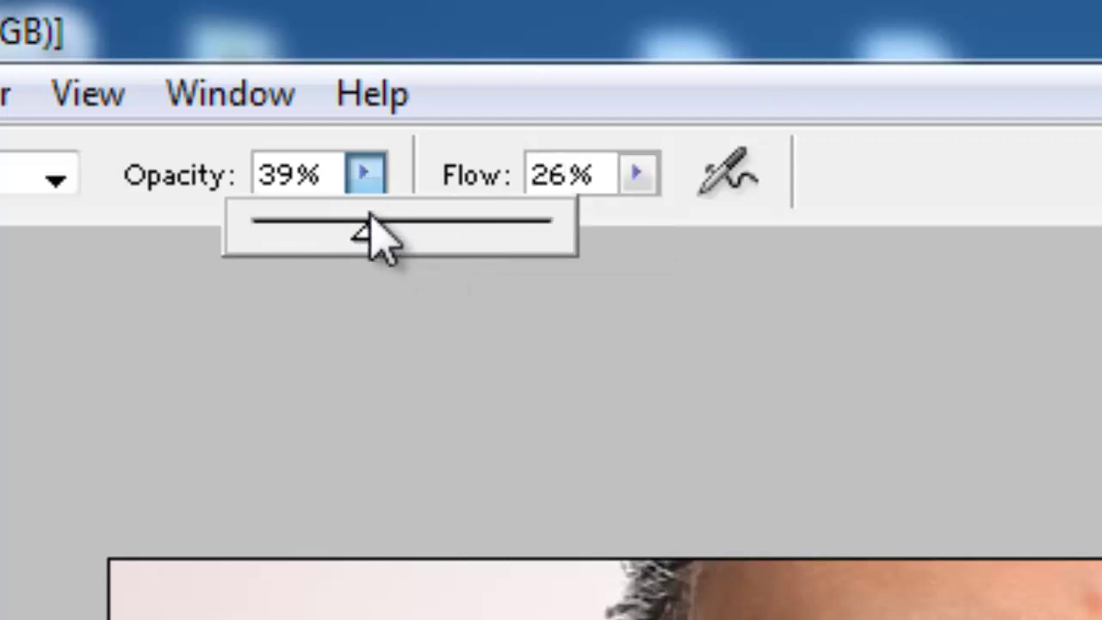
pyautogui.moveTo(369, 230); pyautogui.dragTo(310, 243)
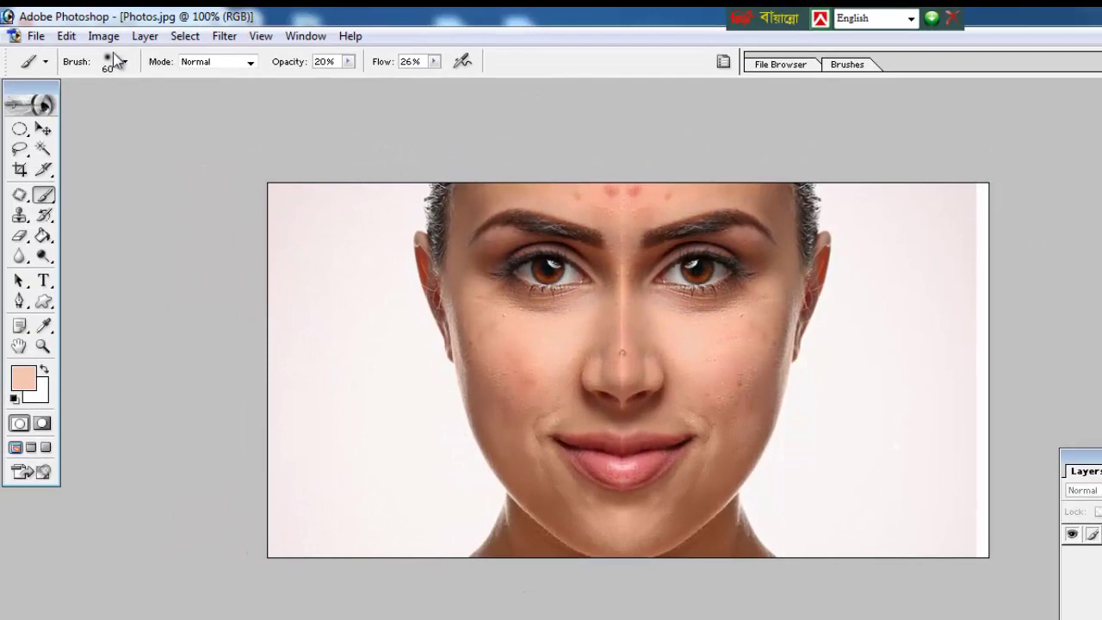
# Step: Apply Brightness/Contrast with slightly raised brightness and contrast +2, then reselect the Brush
pyautogui.click(101, 37)
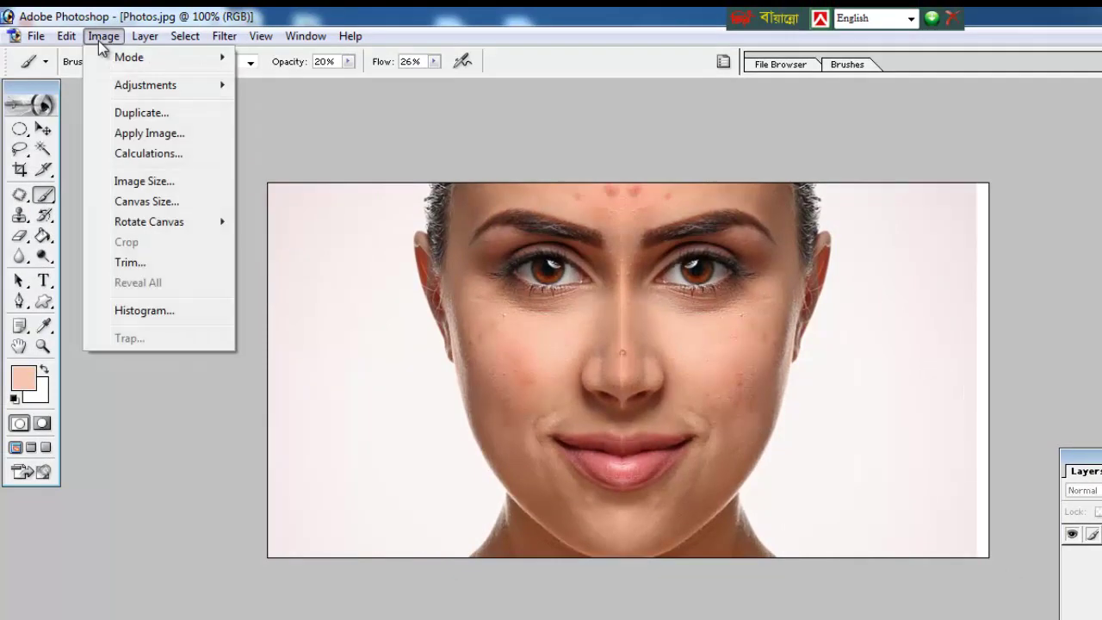
pyautogui.moveTo(146, 84)
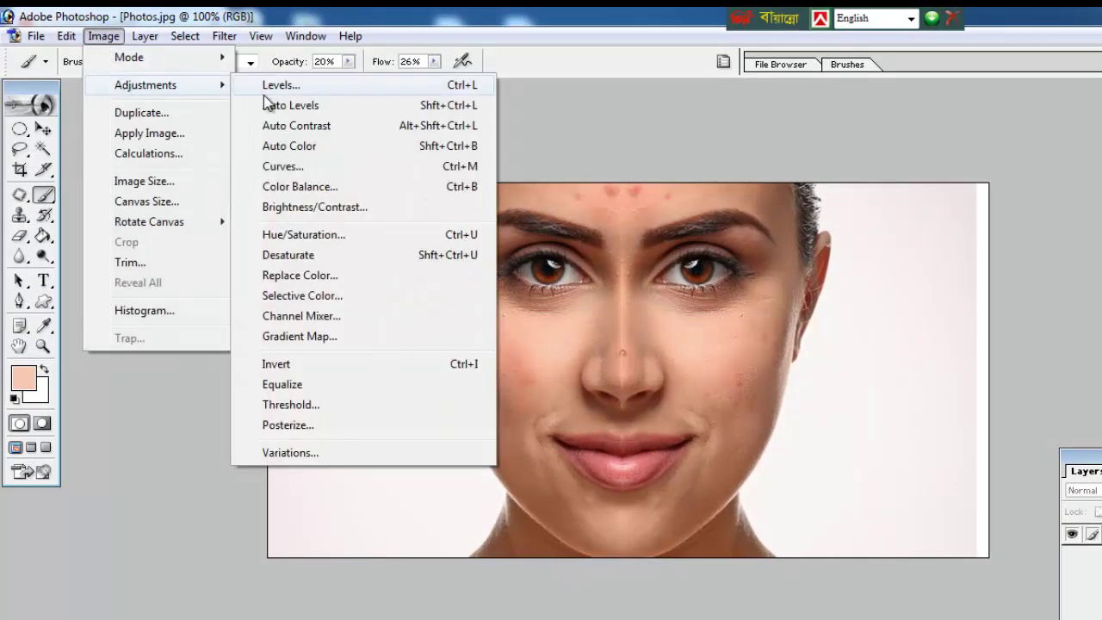
pyautogui.click(312, 208)
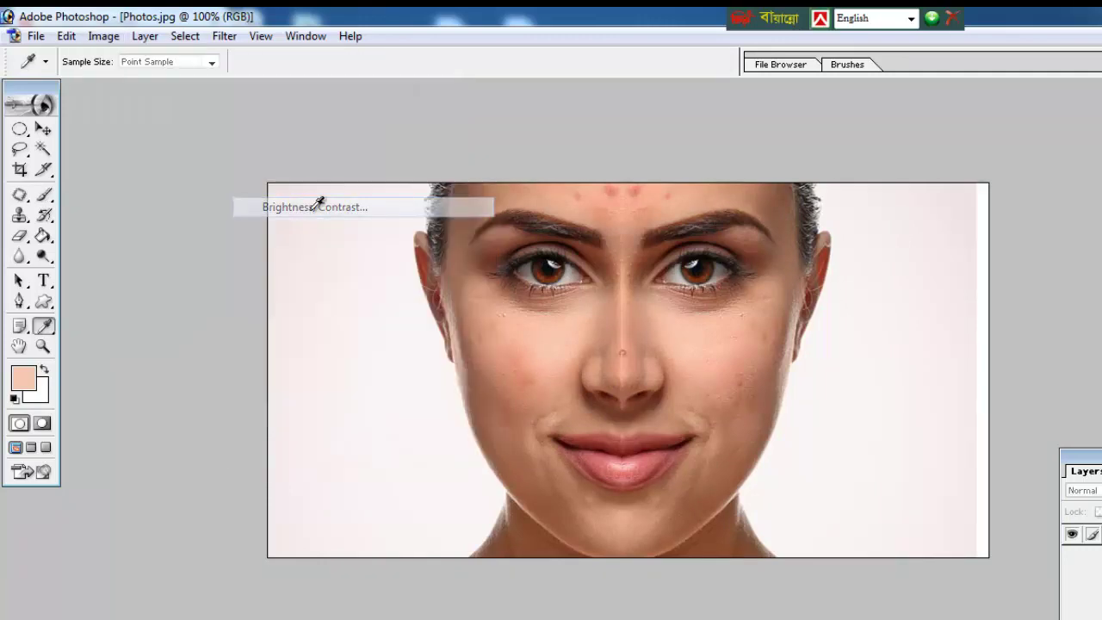
pyautogui.moveTo(856, 210); pyautogui.dragTo(872, 152)
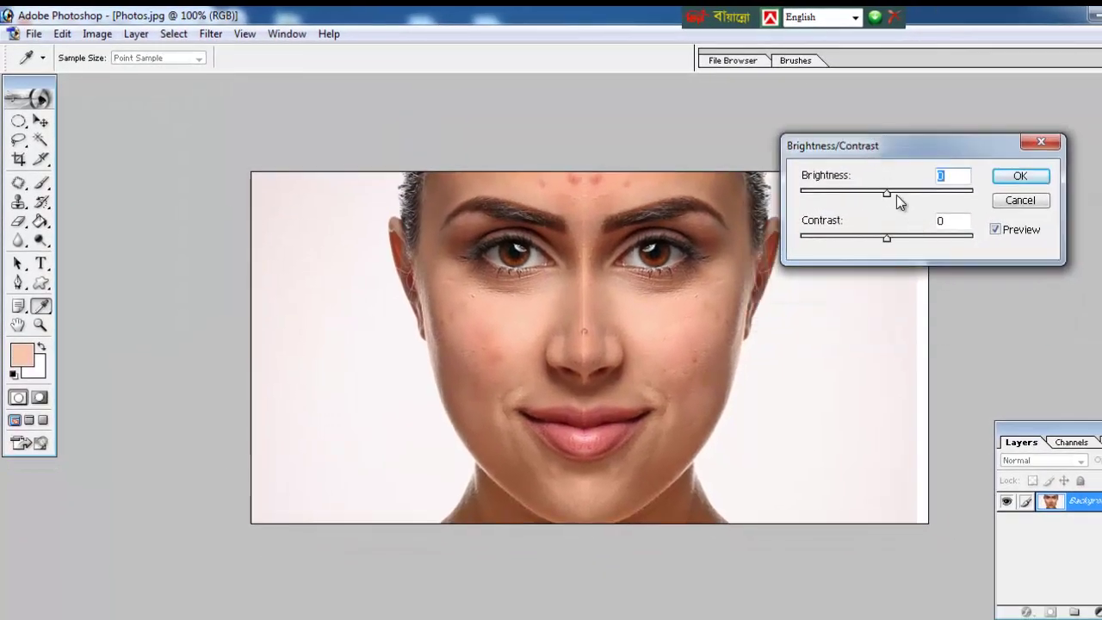
pyautogui.moveTo(886, 192); pyautogui.dragTo(891, 192)
pyautogui.moveTo(886, 236); pyautogui.dragTo(889, 238)
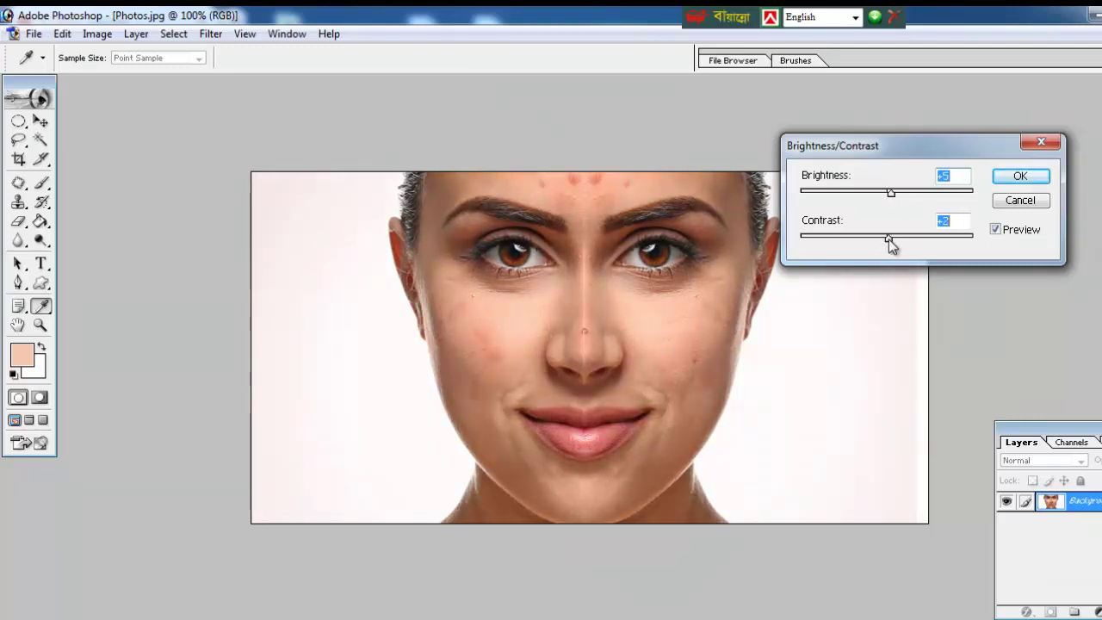
pyautogui.moveTo(896, 194); pyautogui.dragTo(886, 197)
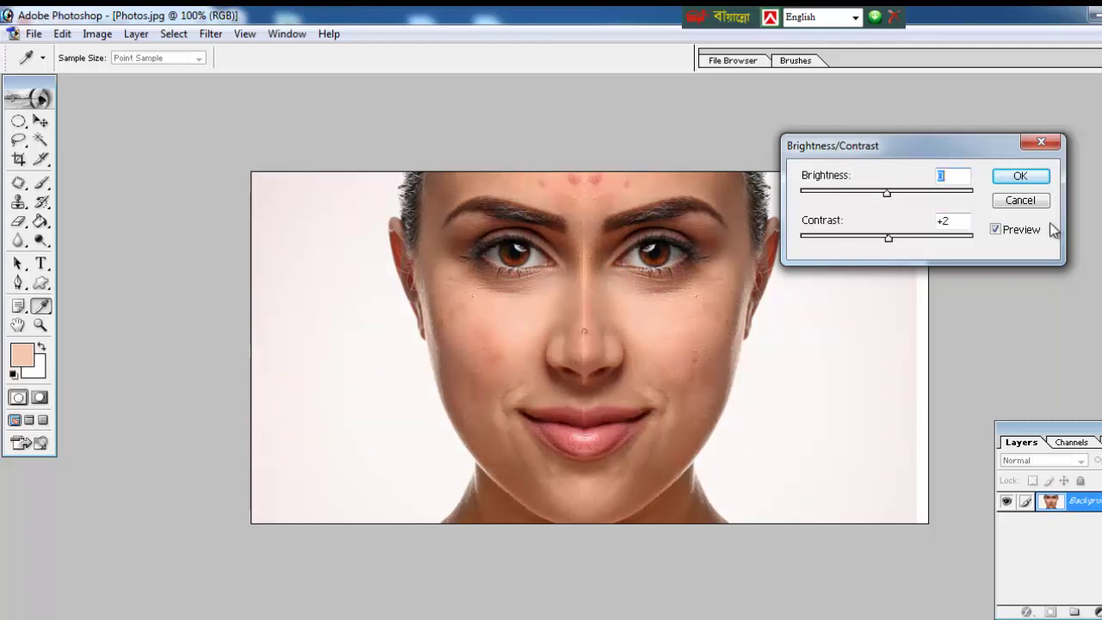
pyautogui.click(1025, 182)
pyautogui.press('b')
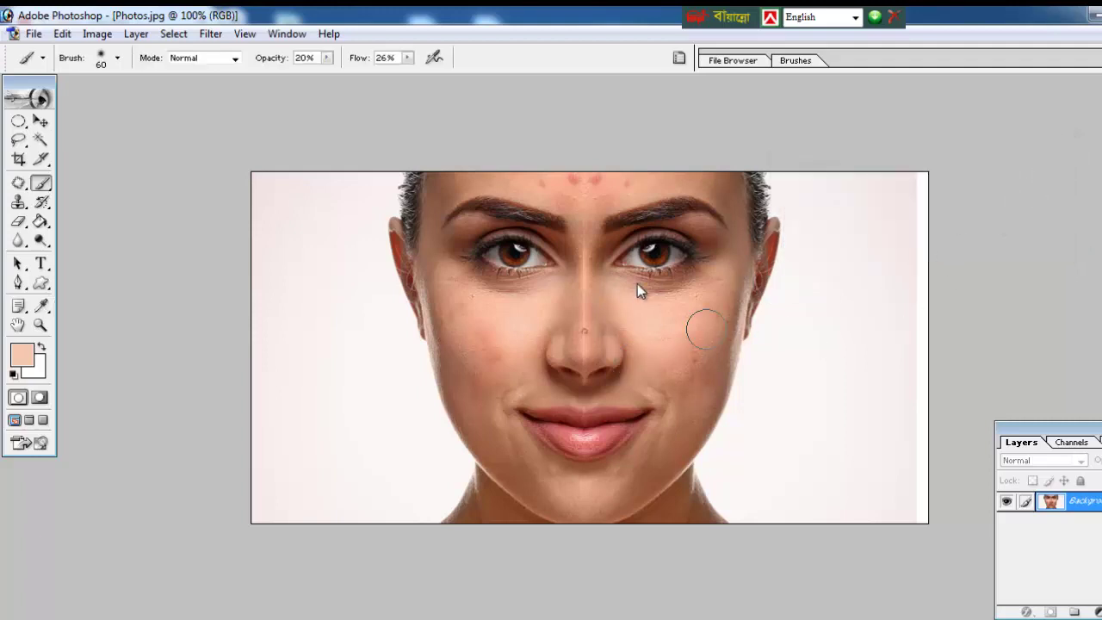